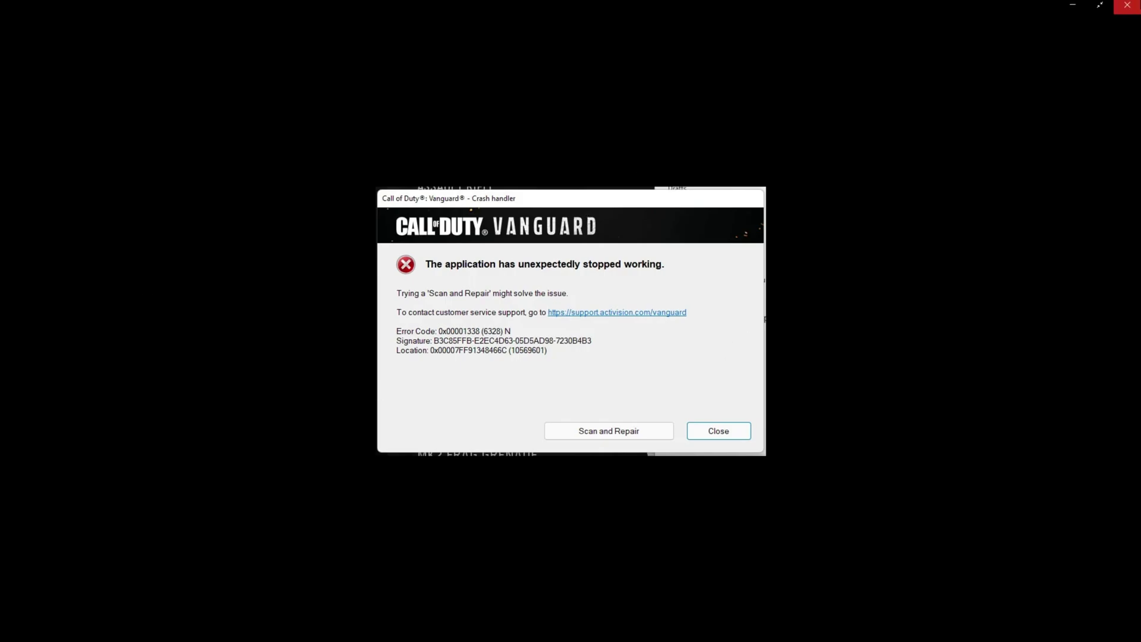
Close the crashed Call of Duty Vanguard game and its error dialog.
{"action": "left_click", "coordinate": [1128, 7]}
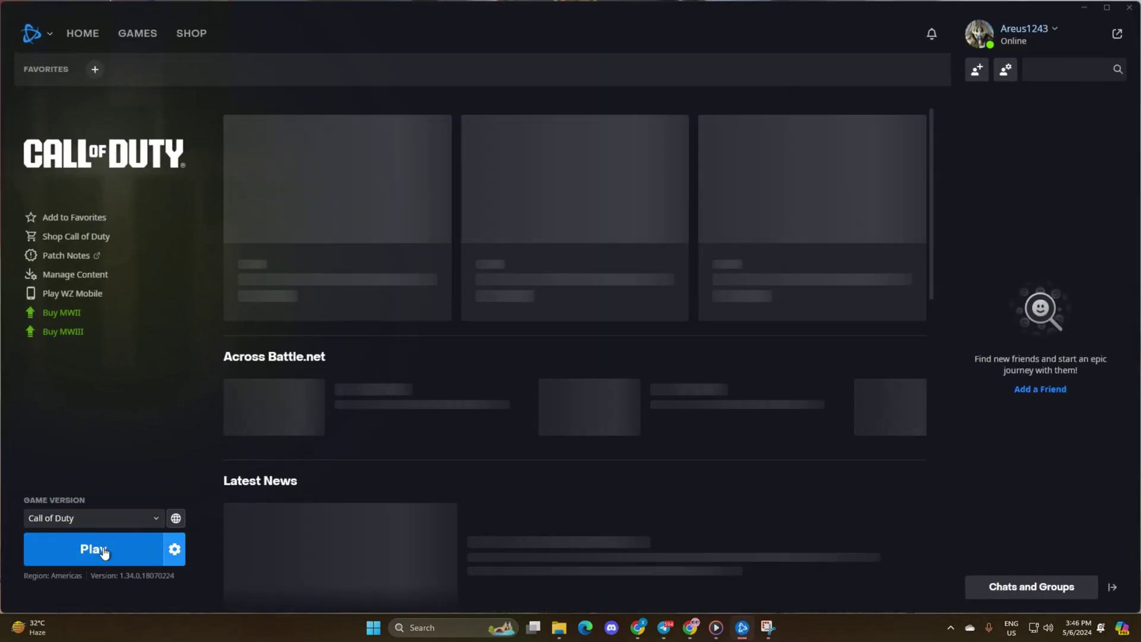
Run Scan and Repair on the Call of Duty installation from the gear menu.
{"action": "left_click", "coordinate": [172, 545]}
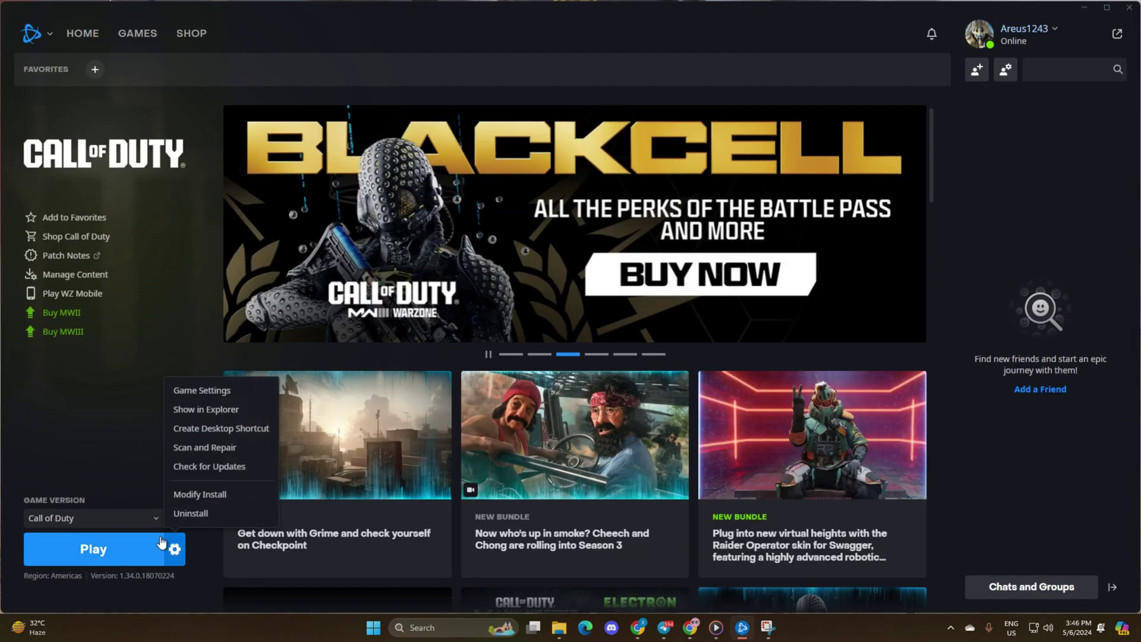
{"action": "left_click", "coordinate": [227, 449]}
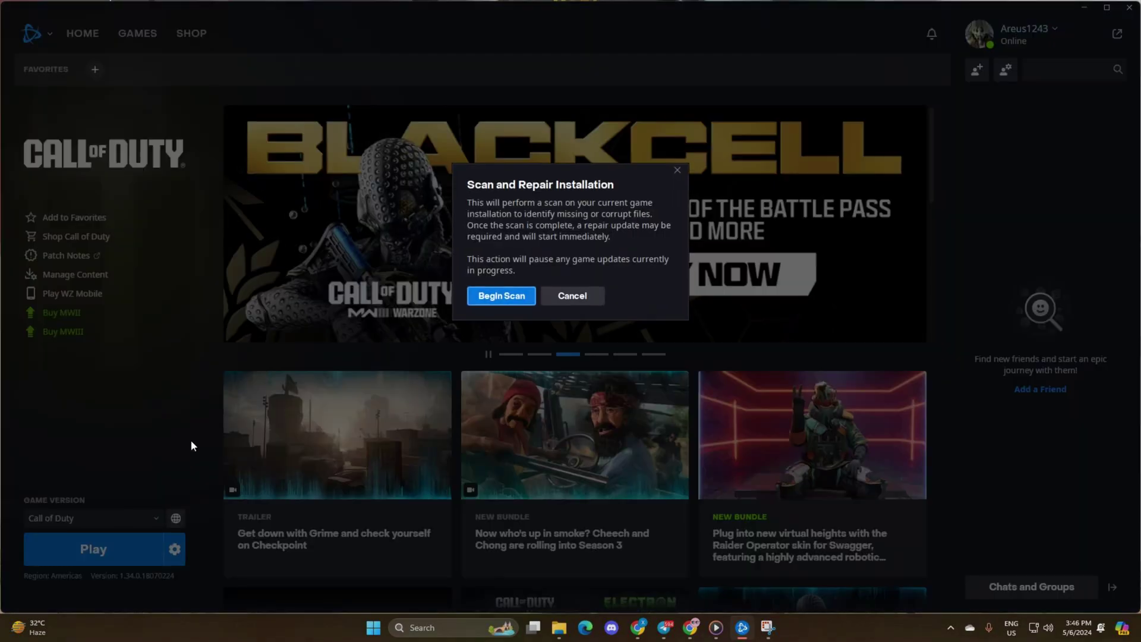
{"action": "left_click", "coordinate": [499, 296]}
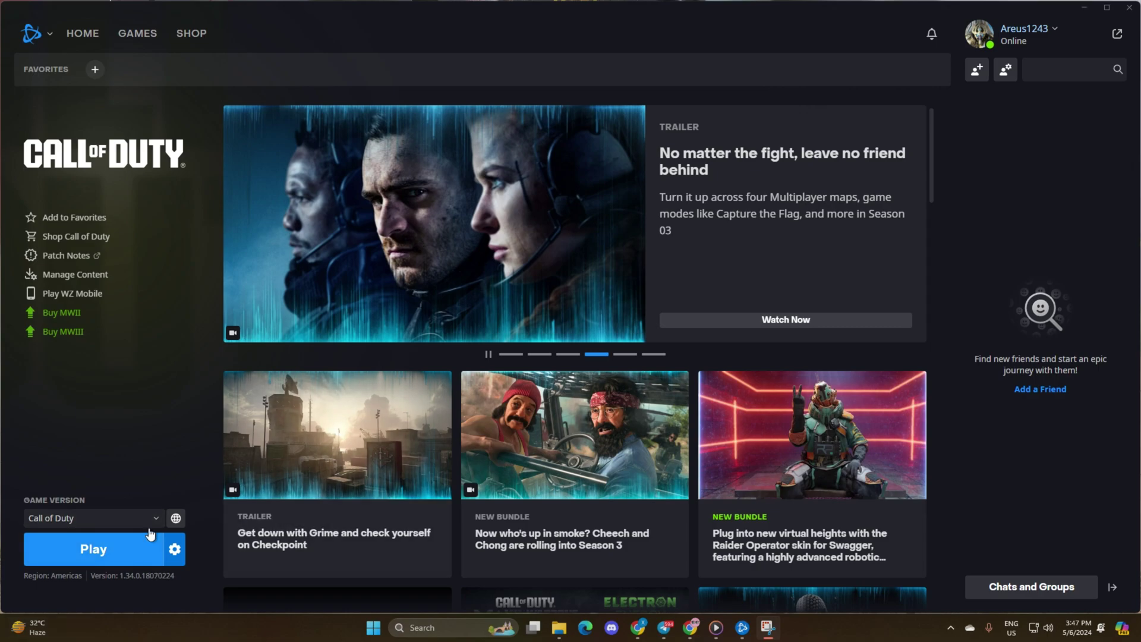
Close Battle.net and open the per-app Graphics settings in Settings.
{"action": "left_click", "coordinate": [1130, 8]}
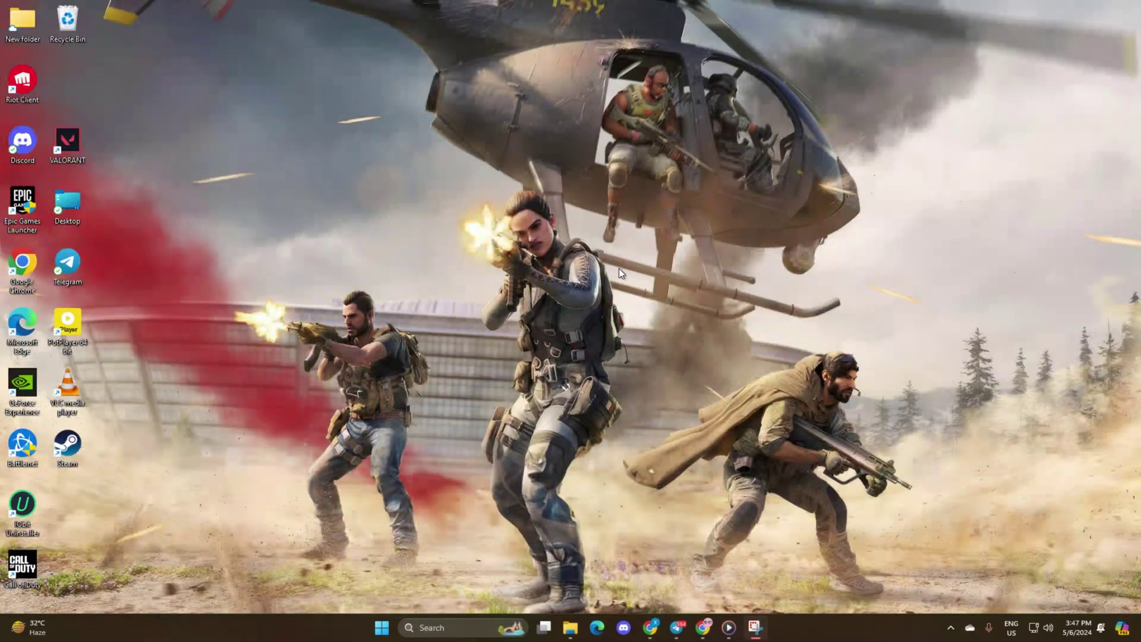
{"action": "left_click", "coordinate": [381, 626]}
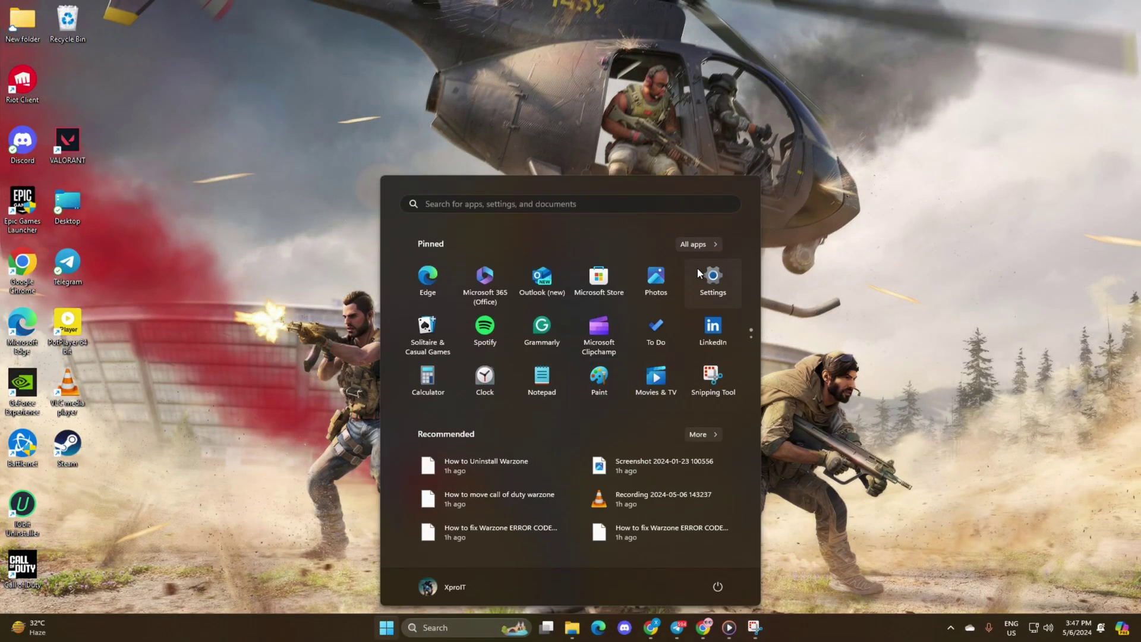
{"action": "left_click", "coordinate": [738, 300]}
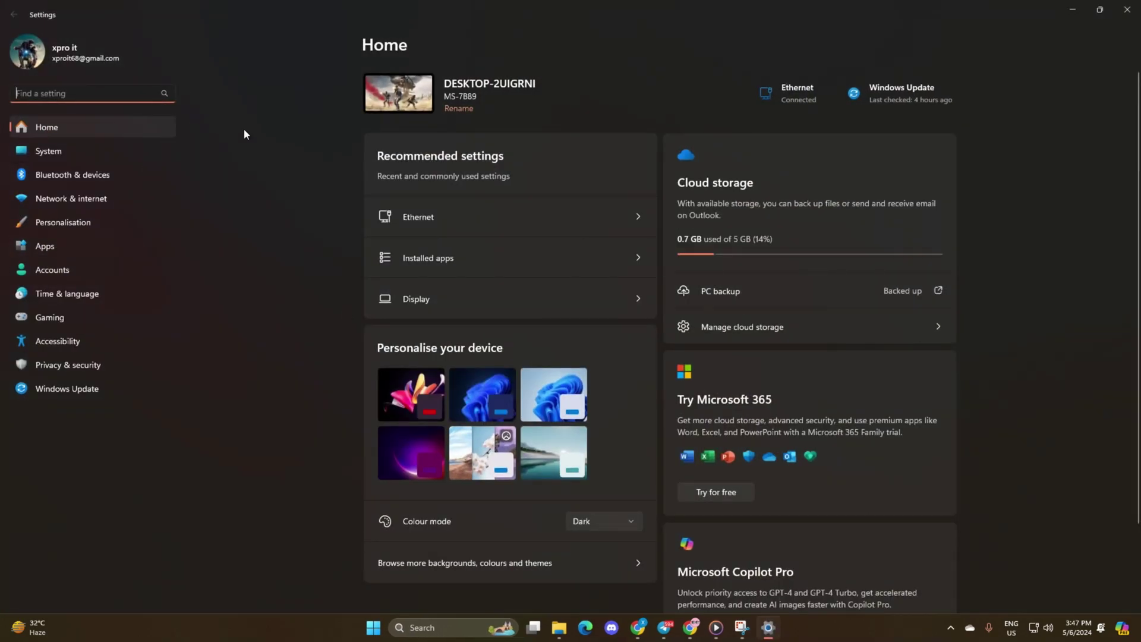
{"action": "left_click", "coordinate": [53, 150]}
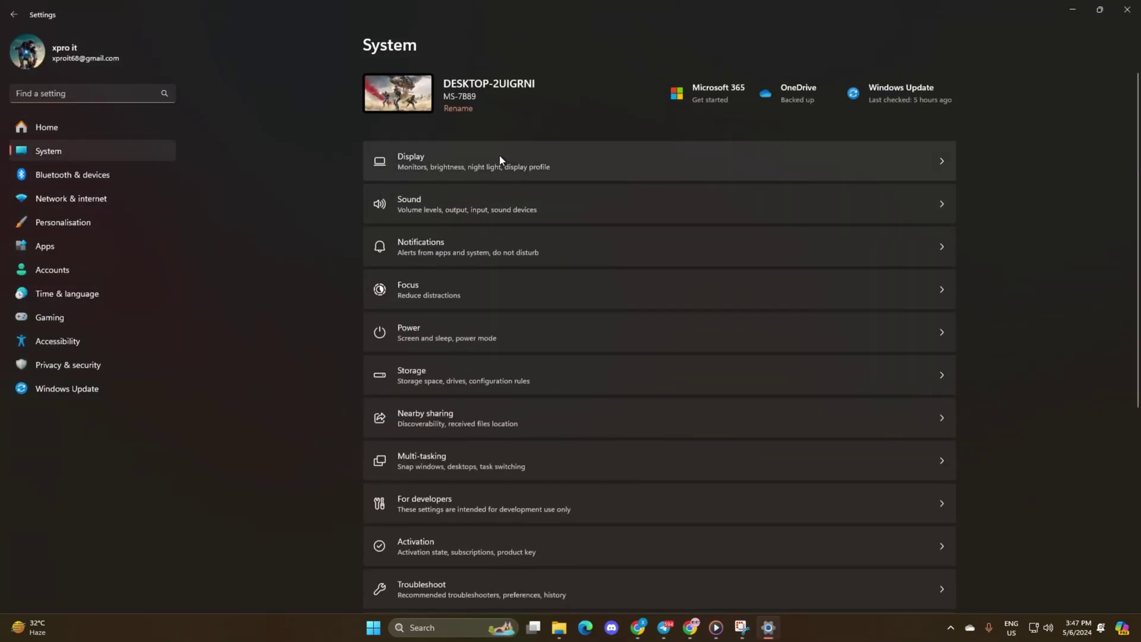
{"action": "left_click", "coordinate": [500, 161]}
{"action": "scroll", "coordinate": [530, 355], "scroll_direction": "down", "scroll_amount": 3}
{"action": "scroll", "coordinate": [526, 370], "scroll_direction": "down", "scroll_amount": 2}
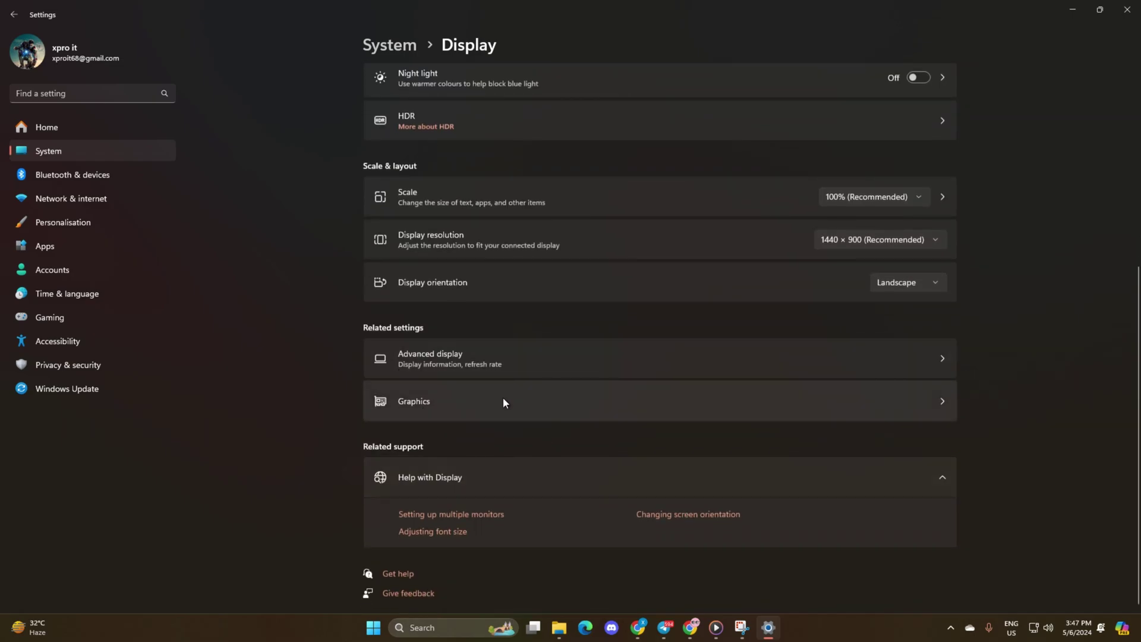
{"action": "left_click", "coordinate": [428, 401]}
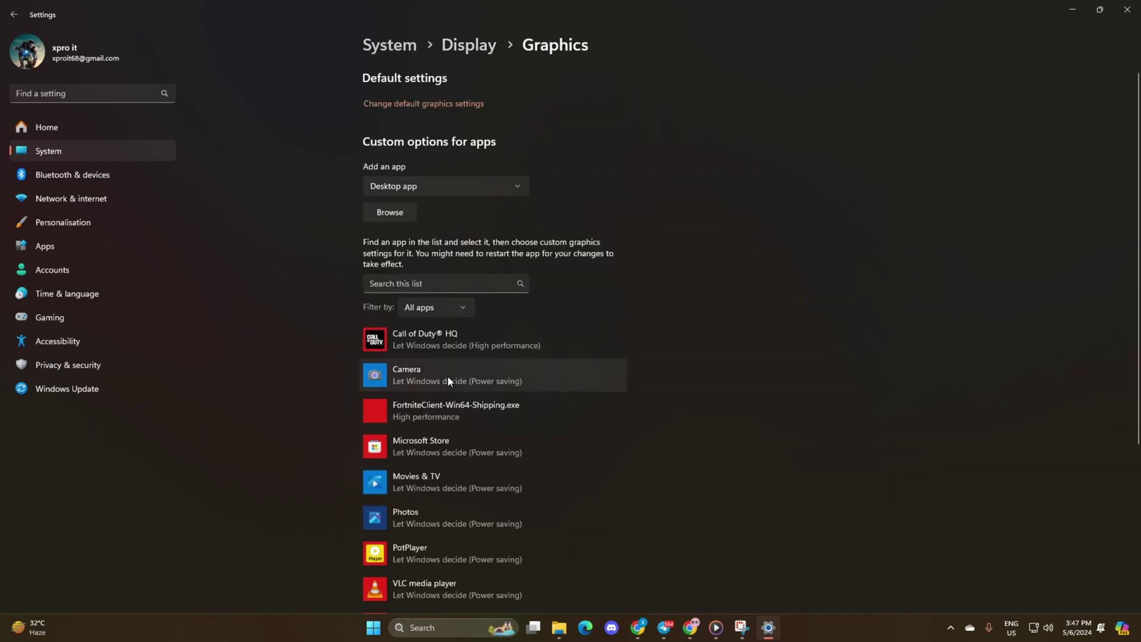
{"action": "scroll", "coordinate": [447, 376], "scroll_direction": "down", "scroll_amount": 3}
Set Call of Duty HQ's graphics preference to High performance, save, and close Settings.
{"action": "left_click", "coordinate": [421, 126]}
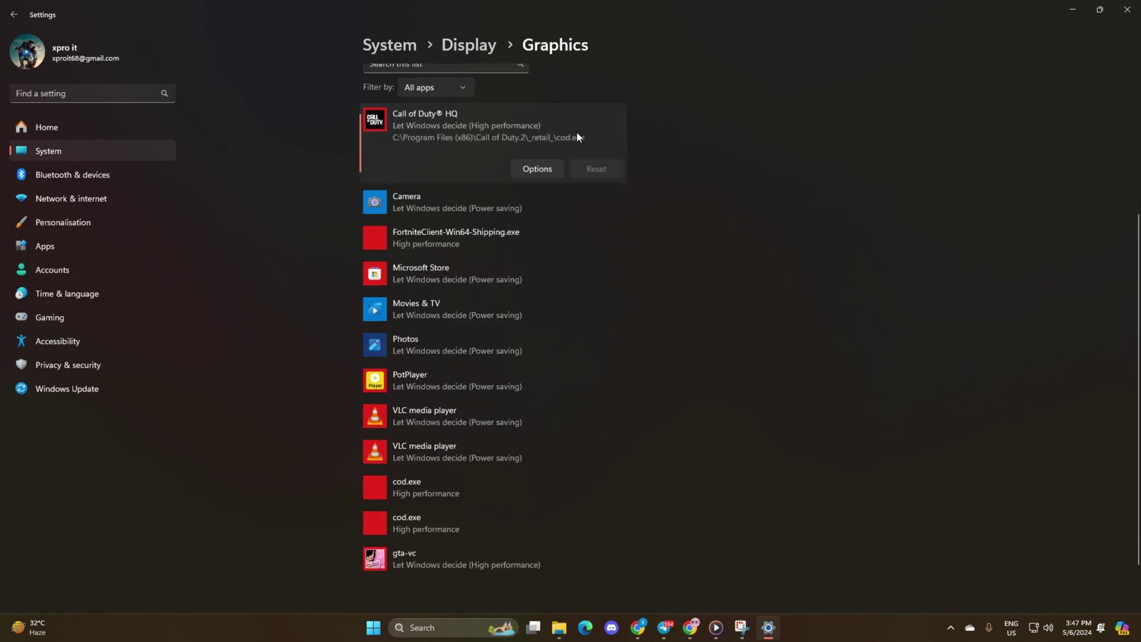
{"action": "left_click", "coordinate": [537, 170]}
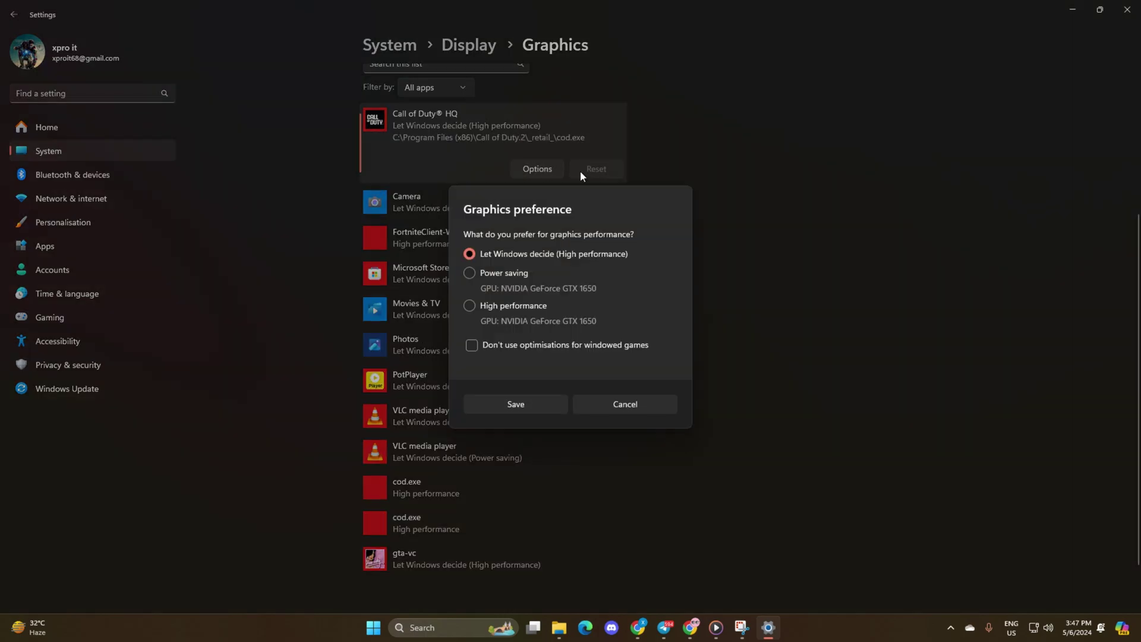
{"action": "left_click", "coordinate": [475, 304]}
{"action": "left_click", "coordinate": [524, 411]}
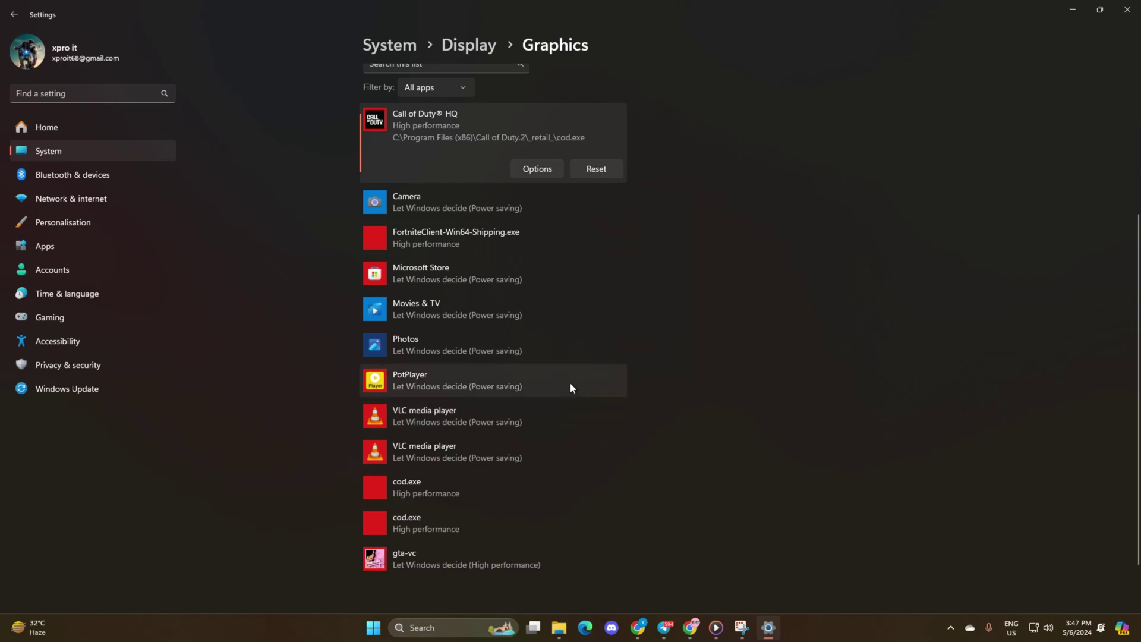
{"action": "left_click", "coordinate": [1123, 9]}
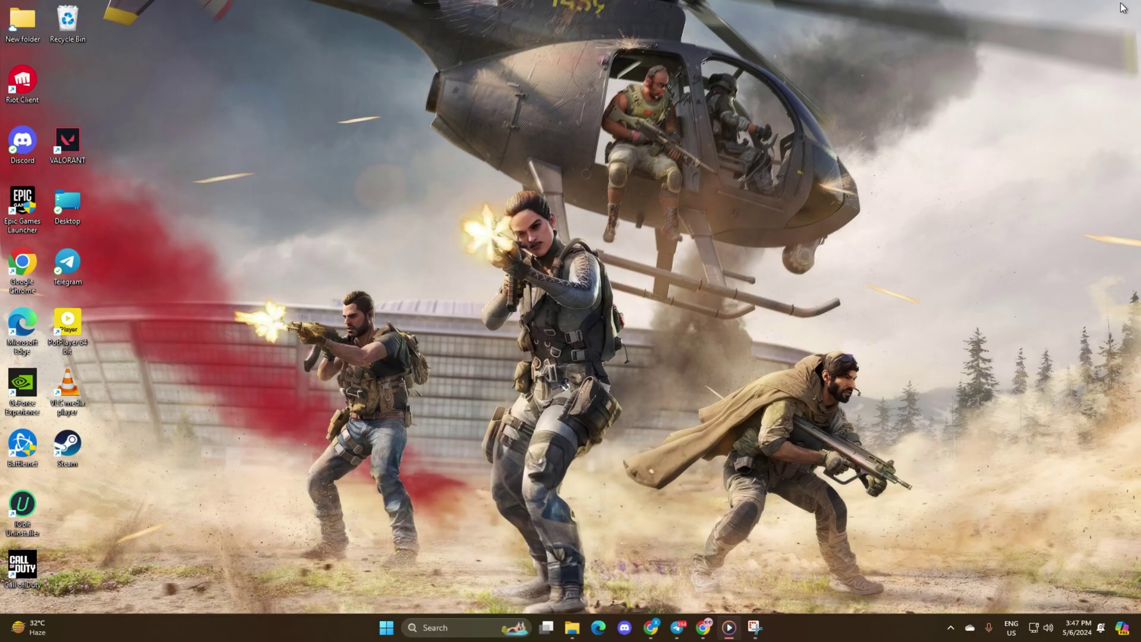
Refresh the desktop, then open the Call of Duty shortcut's file location.
{"action": "right_click", "coordinate": [384, 158]}
{"action": "left_click", "coordinate": [446, 210]}
{"action": "right_click", "coordinate": [29, 562]}
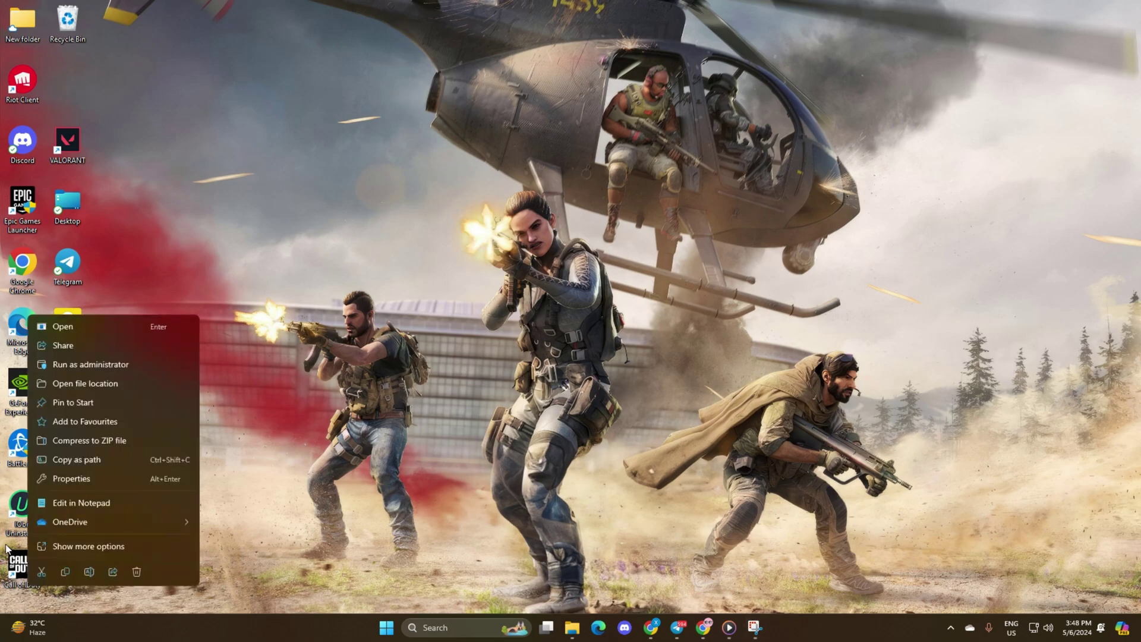
{"action": "left_click", "coordinate": [92, 385]}
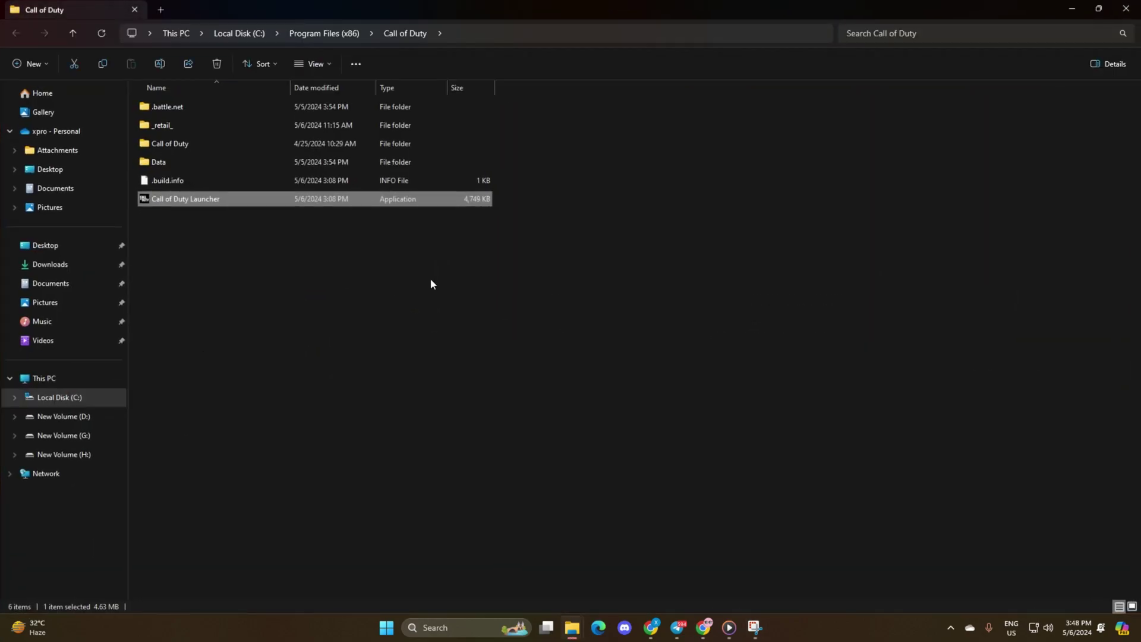
Open the compatibility properties of cod.exe in the _retail_ folder.
{"action": "double_click", "coordinate": [169, 125]}
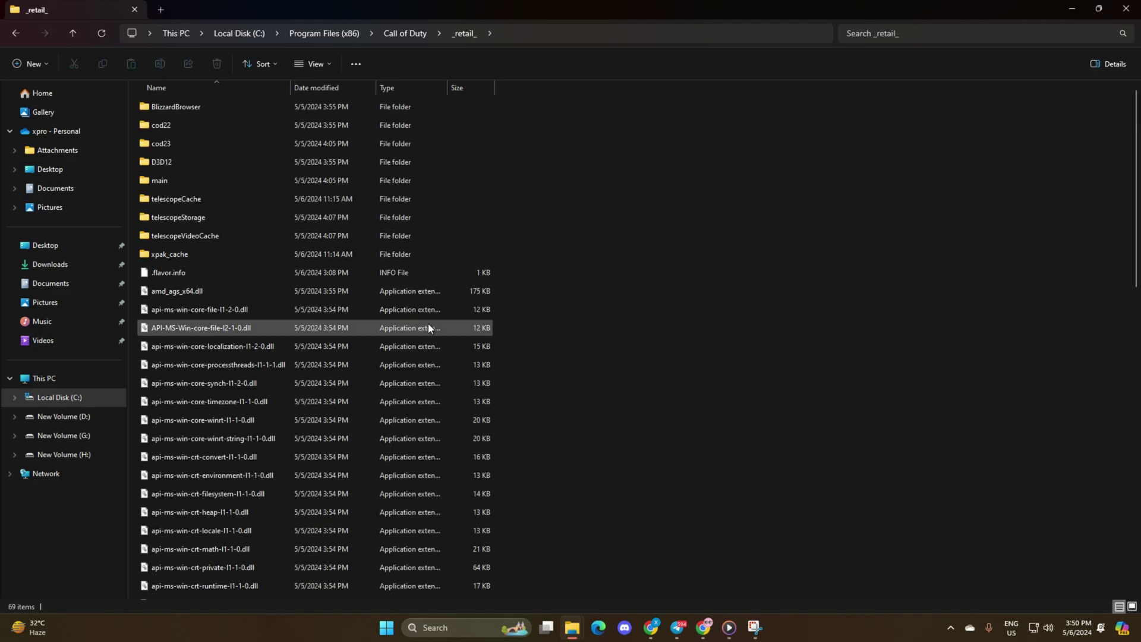
{"action": "scroll", "coordinate": [428, 324], "scroll_direction": "down", "scroll_amount": 7}
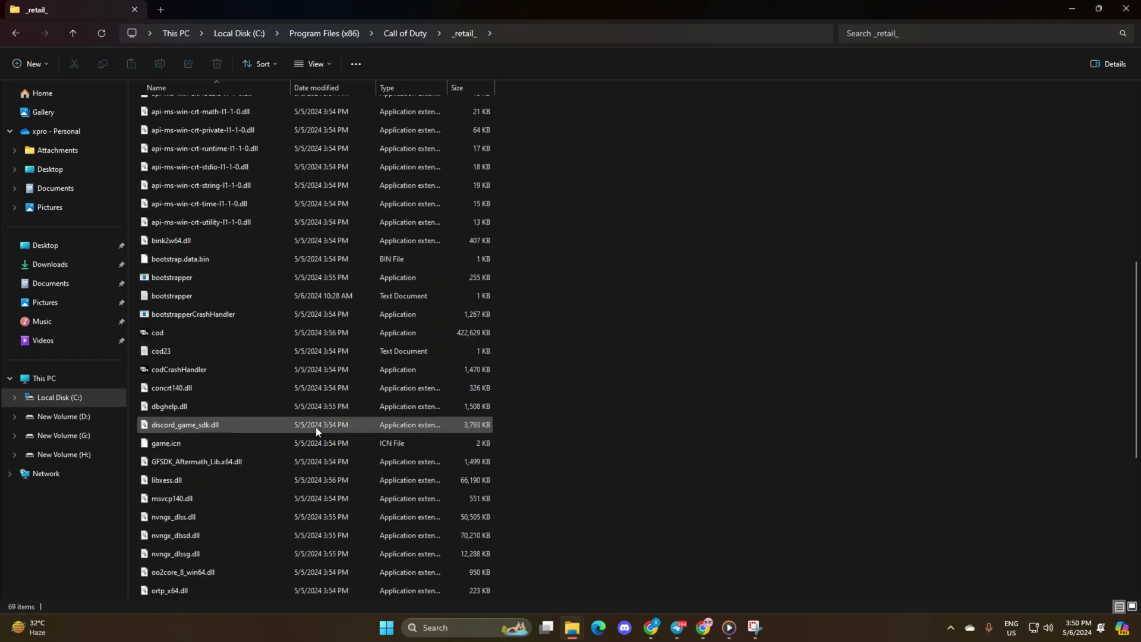
{"action": "right_click", "coordinate": [149, 329]}
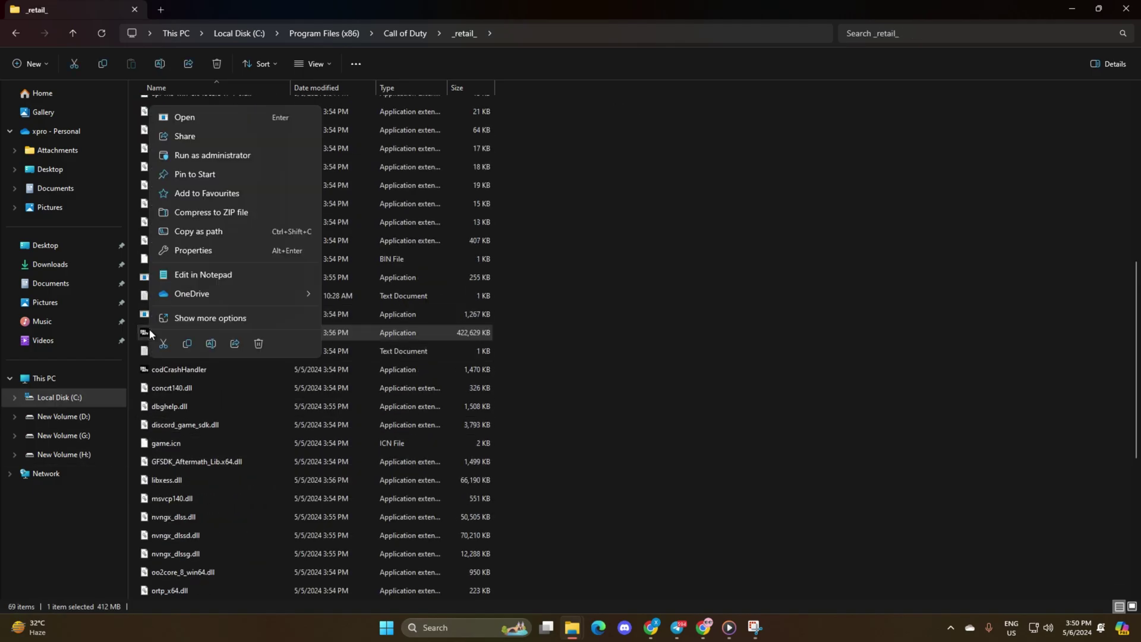
{"action": "left_click", "coordinate": [192, 251]}
{"action": "left_click_drag", "start_coordinate": [226, 284], "coordinate": [495, 57]}
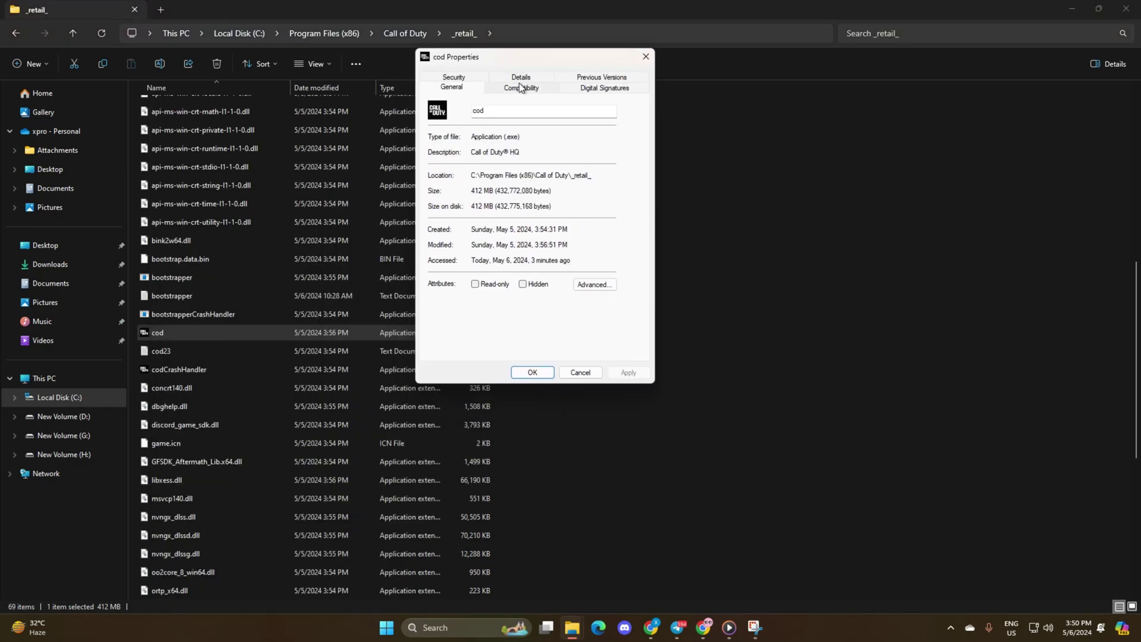
{"action": "left_click", "coordinate": [522, 86]}
Apply cod.exe compatibility options with an application high-DPI override, then close Explorer.
{"action": "left_click", "coordinate": [438, 263]}
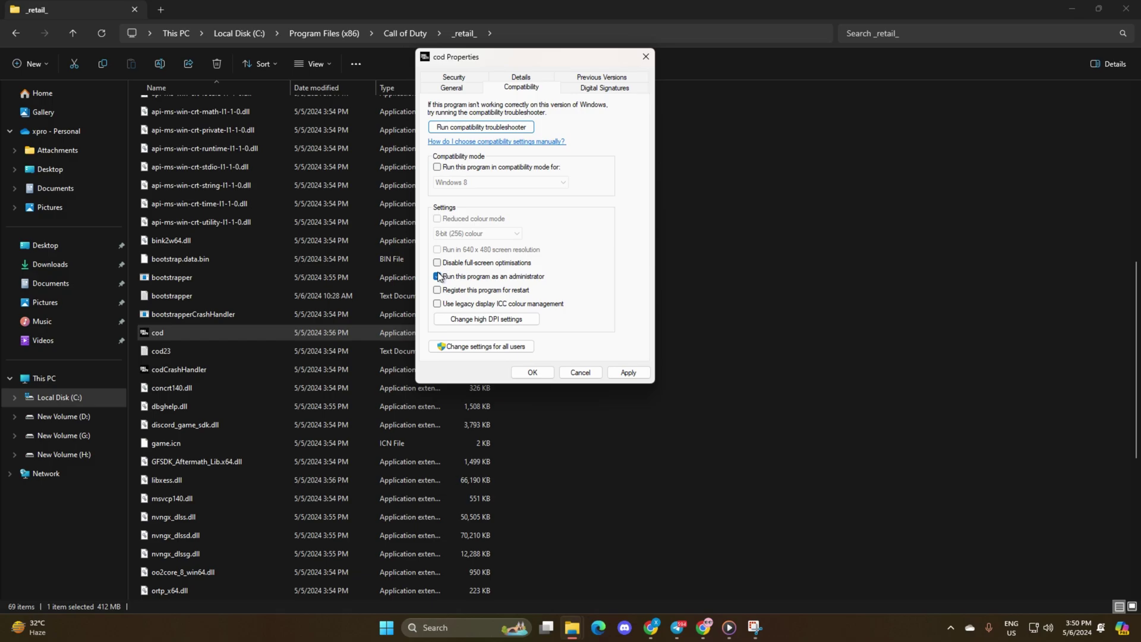
{"action": "left_click", "coordinate": [485, 318]}
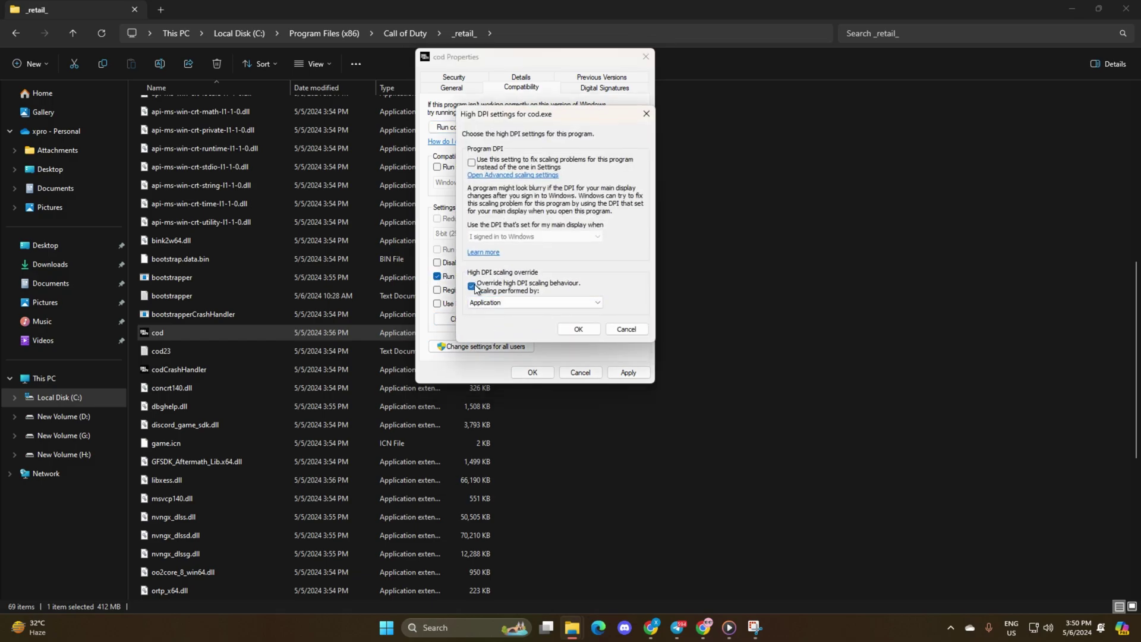
{"action": "left_click", "coordinate": [580, 330]}
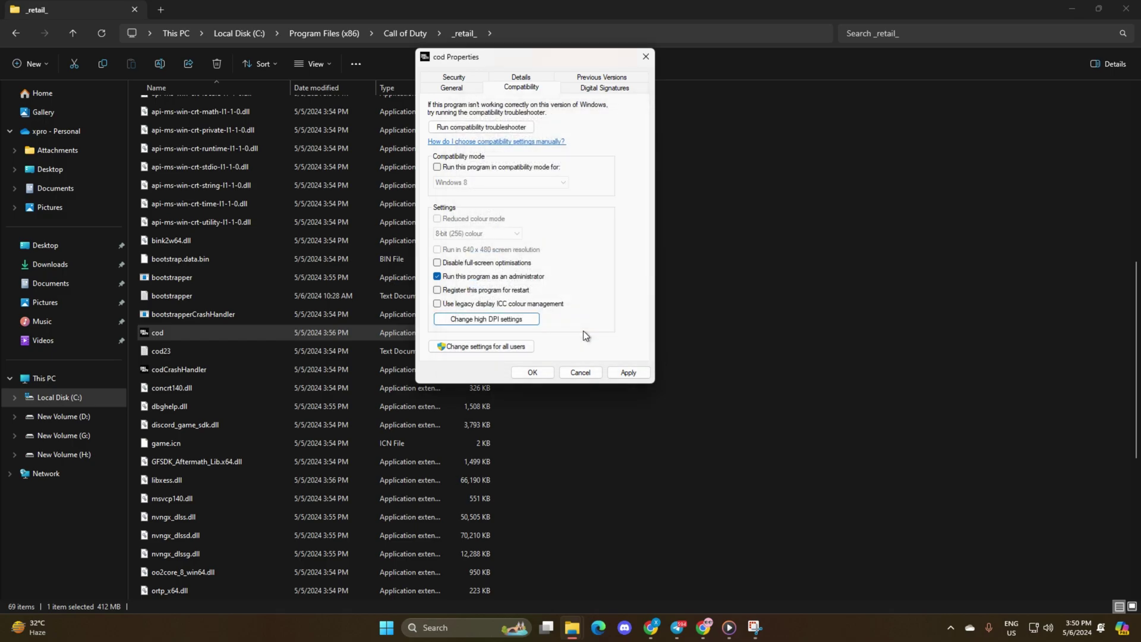
{"action": "left_click", "coordinate": [633, 372]}
{"action": "left_click", "coordinate": [532, 371]}
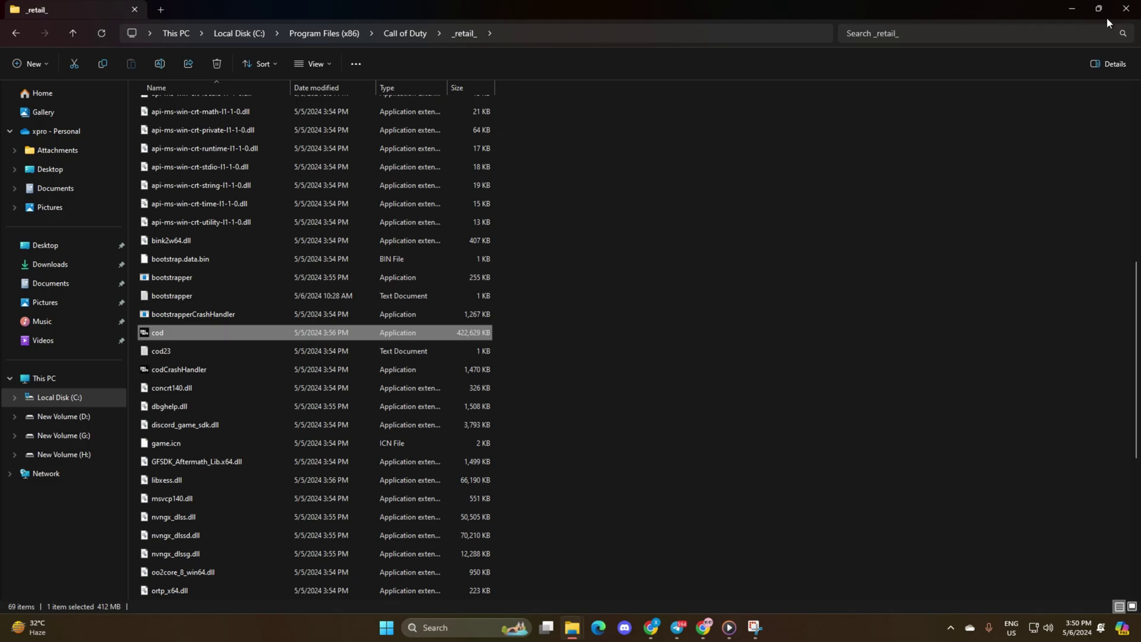
{"action": "left_click", "coordinate": [1125, 10]}
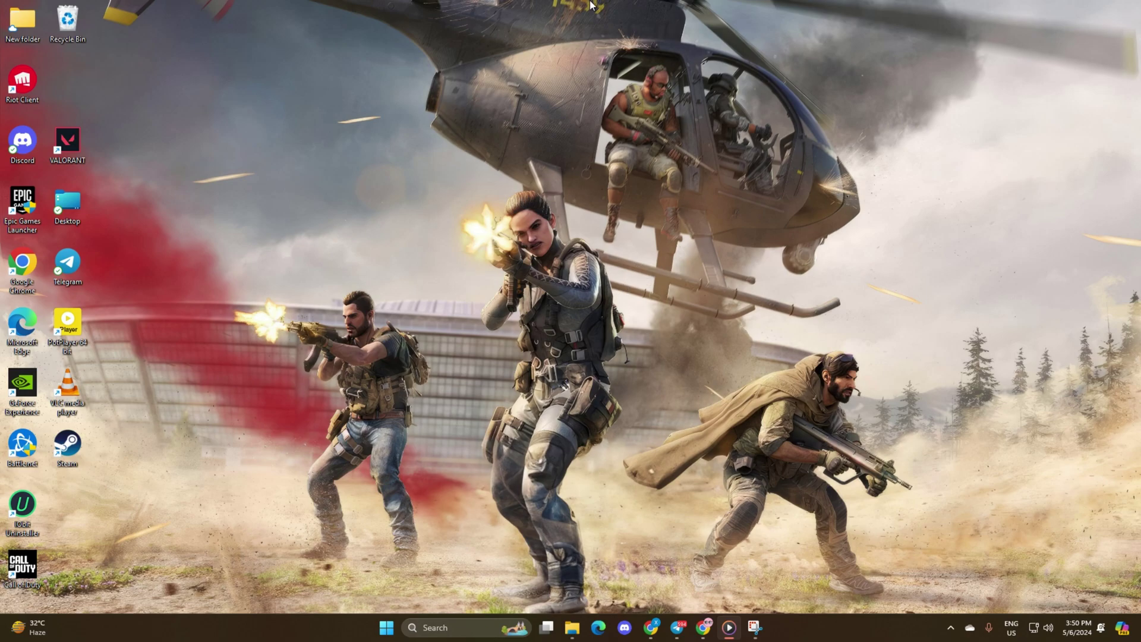
Open Windows Update in Settings and start a check for updates.
{"action": "left_click", "coordinate": [387, 628]}
{"action": "left_click", "coordinate": [712, 301]}
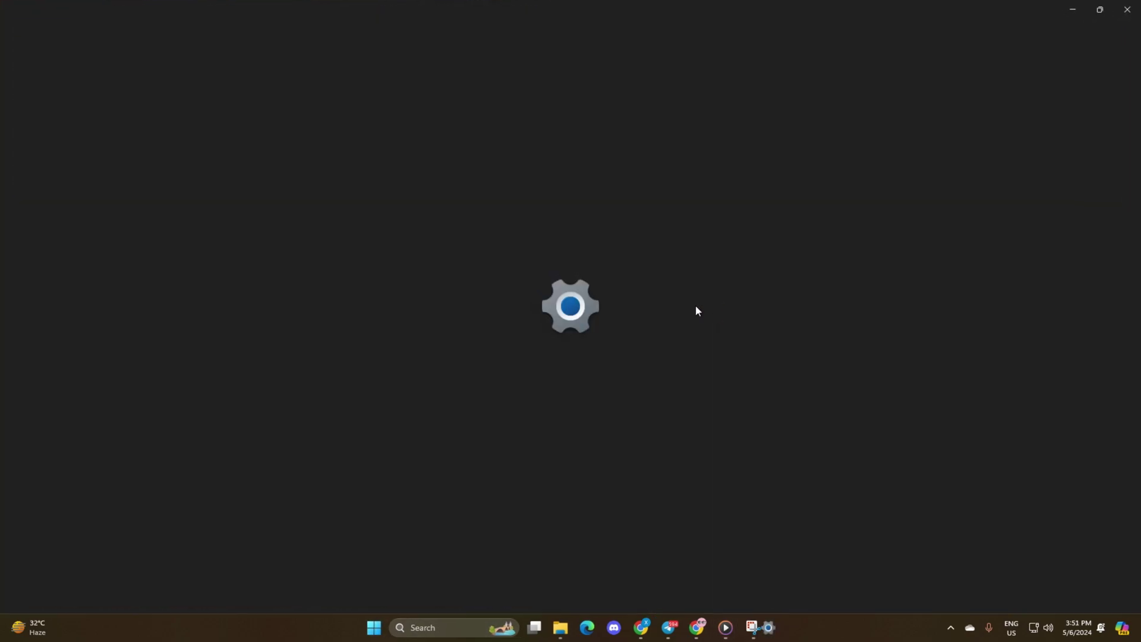
{"action": "left_click", "coordinate": [83, 394]}
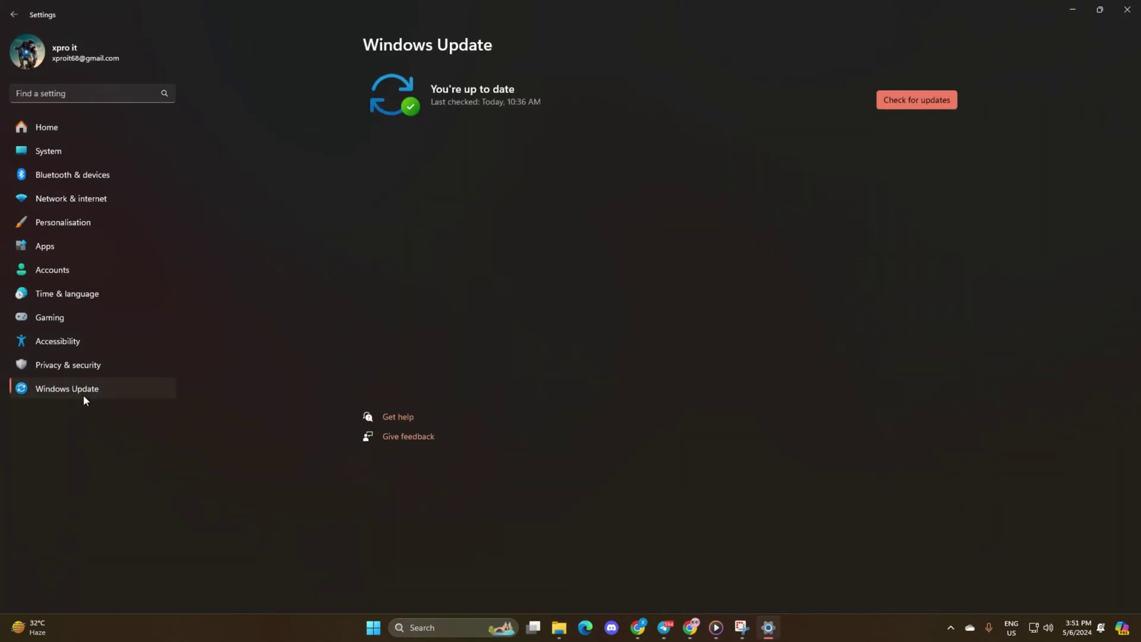
{"action": "left_click", "coordinate": [907, 107]}
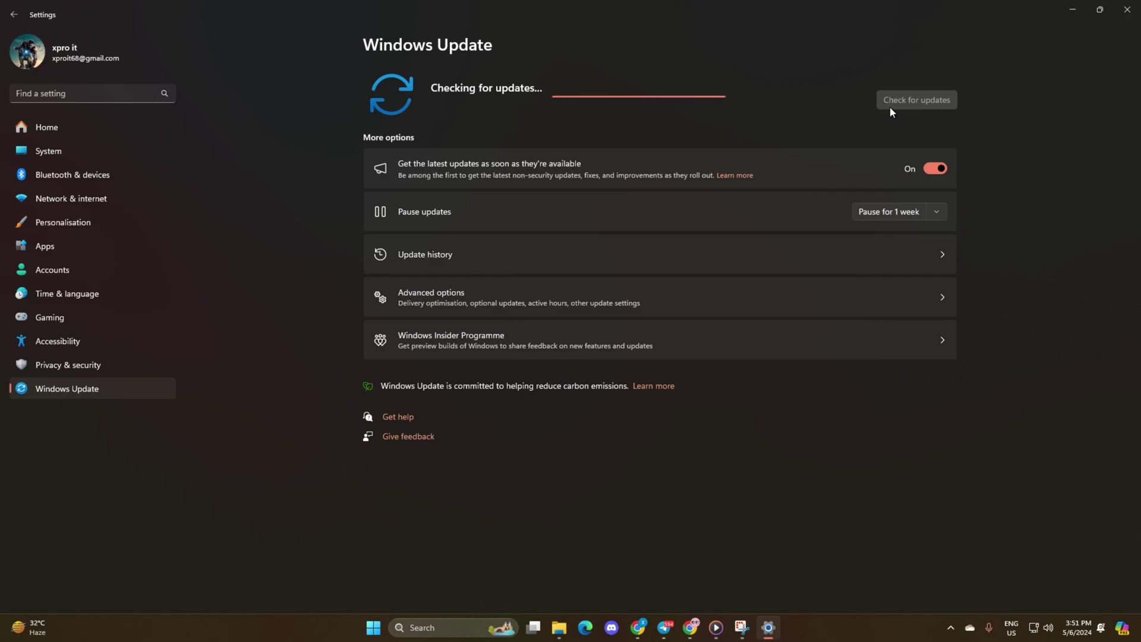
Close Settings and open Device Manager with Display adaptors expanded.
{"action": "left_click", "coordinate": [1125, 11]}
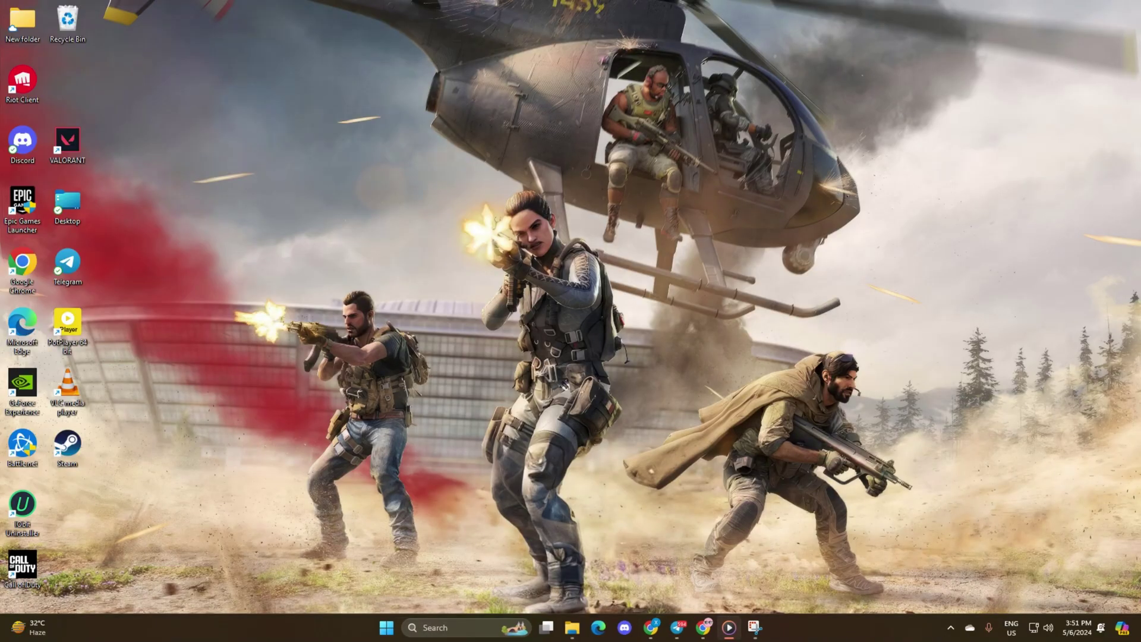
{"action": "left_click", "coordinate": [483, 628]}
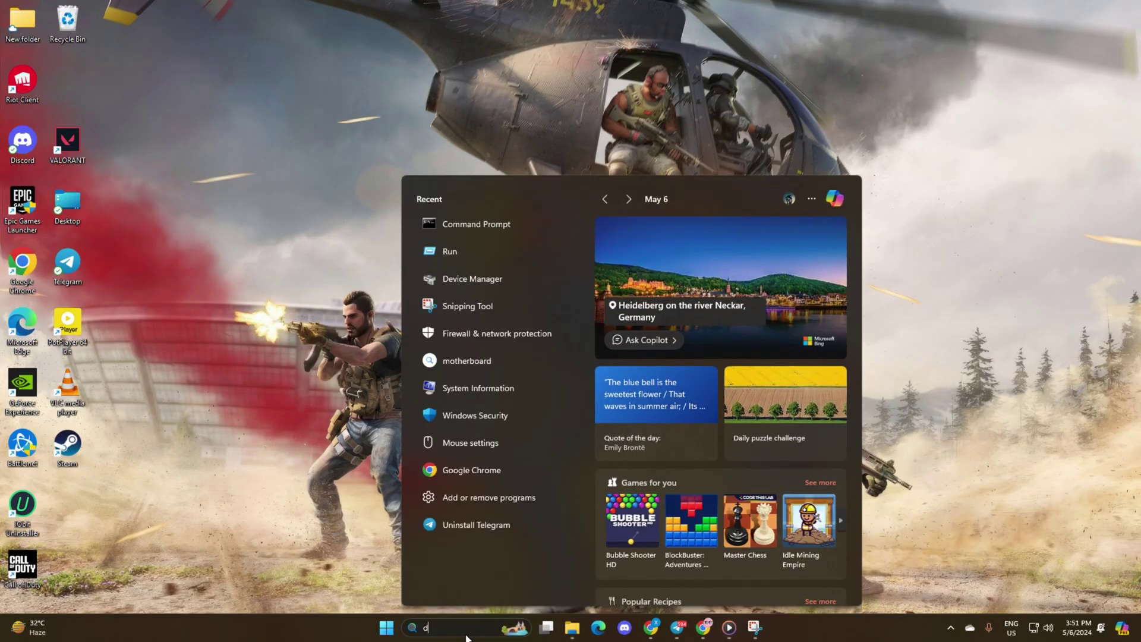
{"action": "type", "text": "device Manager"}
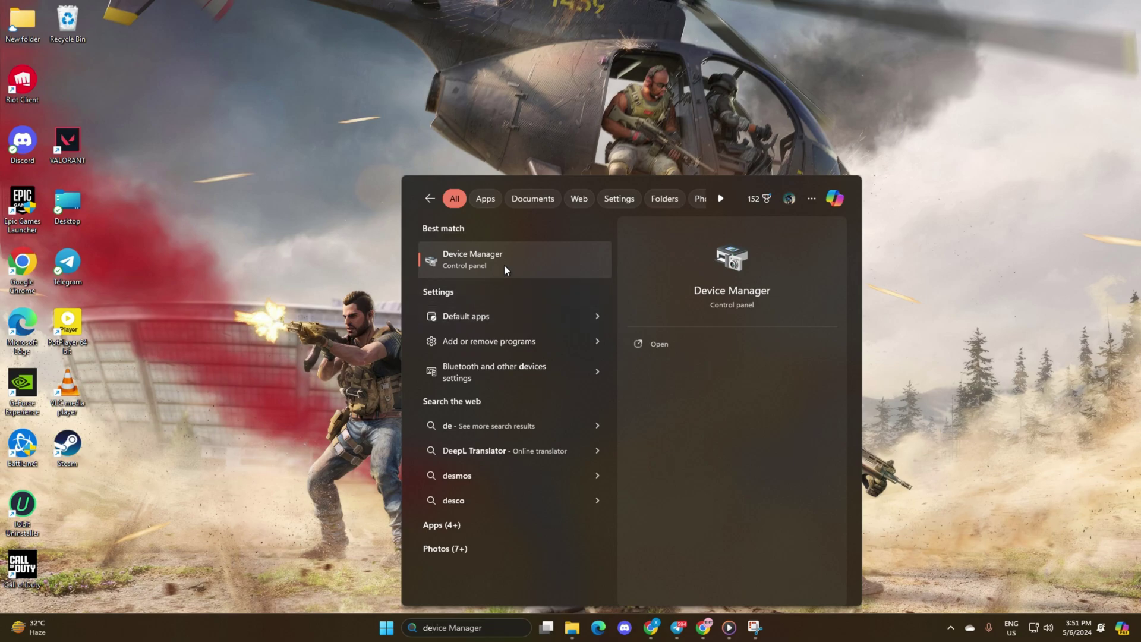
{"action": "left_click", "coordinate": [503, 262]}
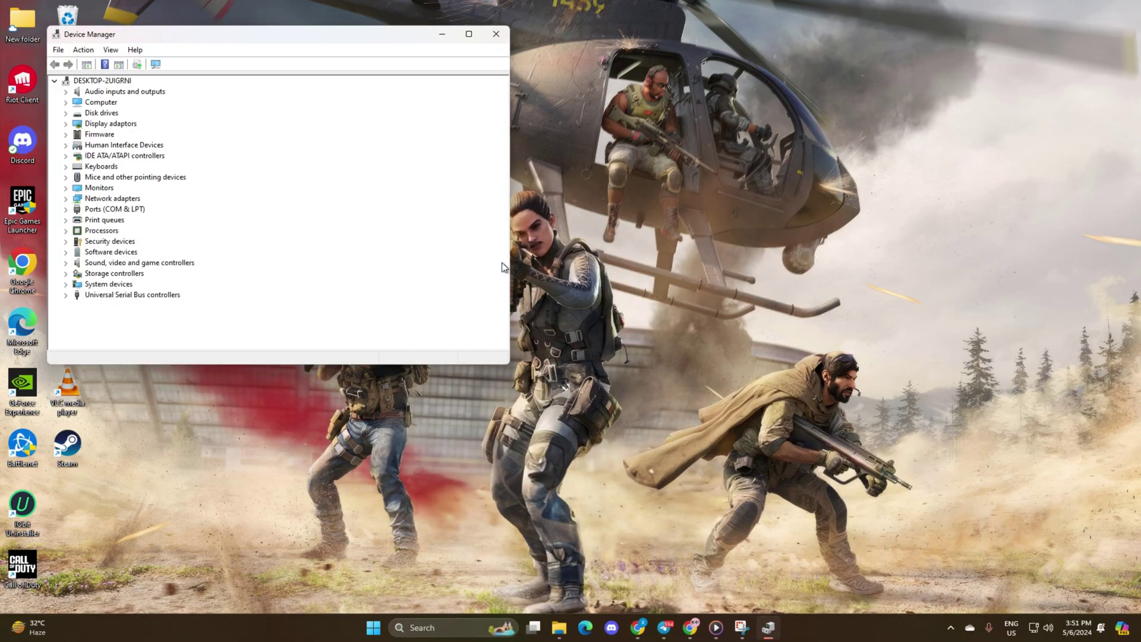
{"action": "double_click", "coordinate": [360, 181]}
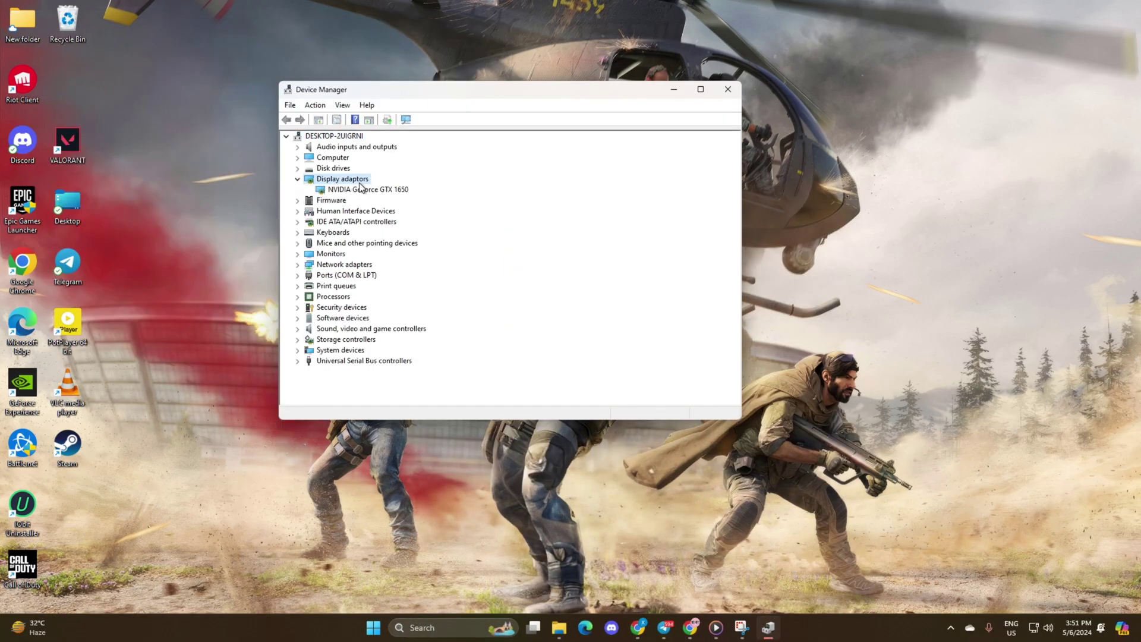
Search automatically for a newer NVIDIA GeForce GTX 1650 driver, then close Device Manager.
{"action": "left_click", "coordinate": [372, 190]}
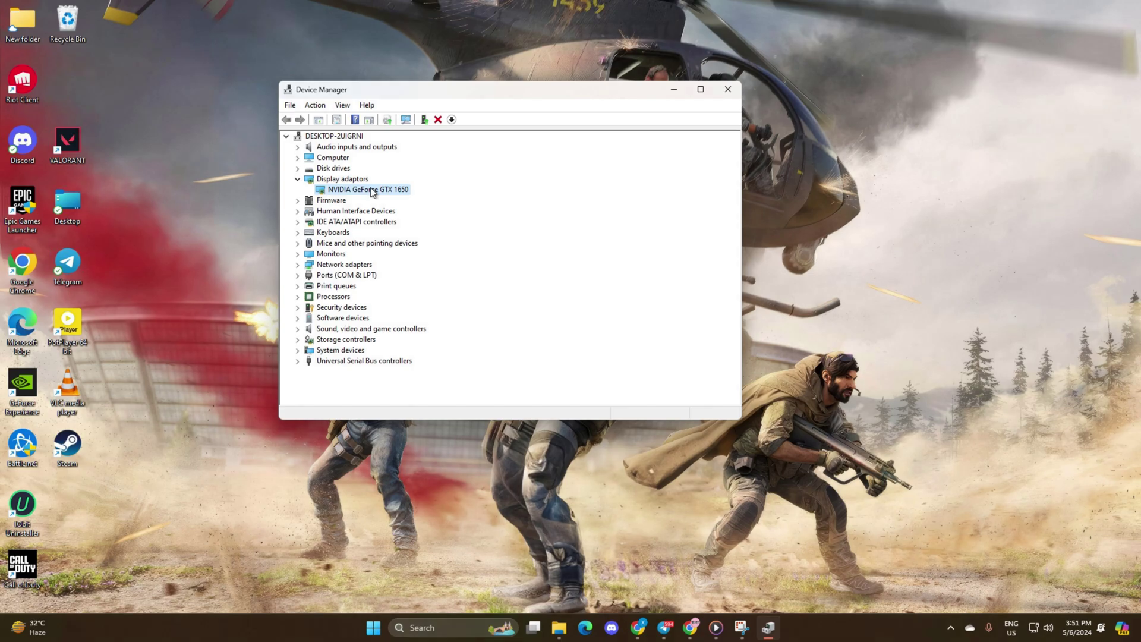
{"action": "right_click", "coordinate": [371, 191]}
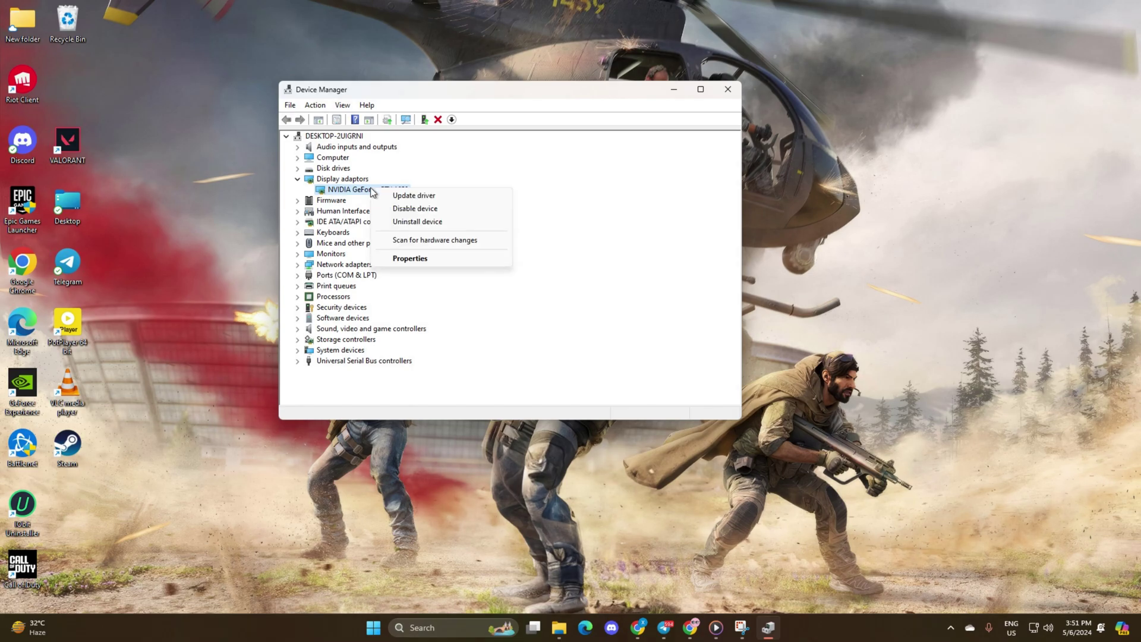
{"action": "left_click", "coordinate": [459, 191]}
{"action": "left_click", "coordinate": [444, 233]}
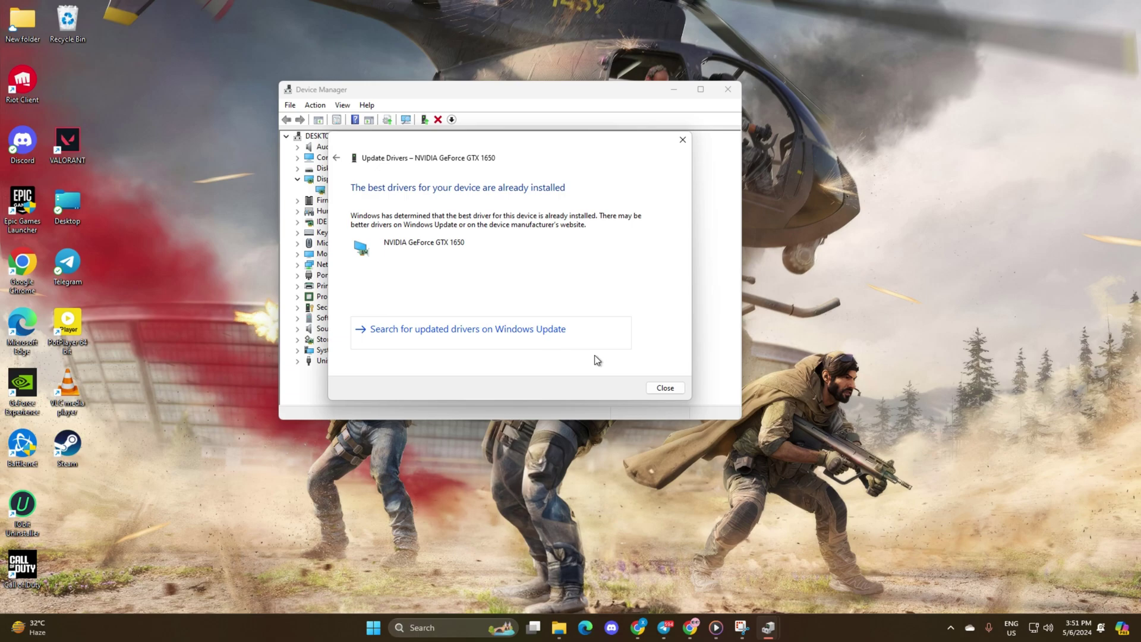
{"action": "left_click", "coordinate": [662, 387]}
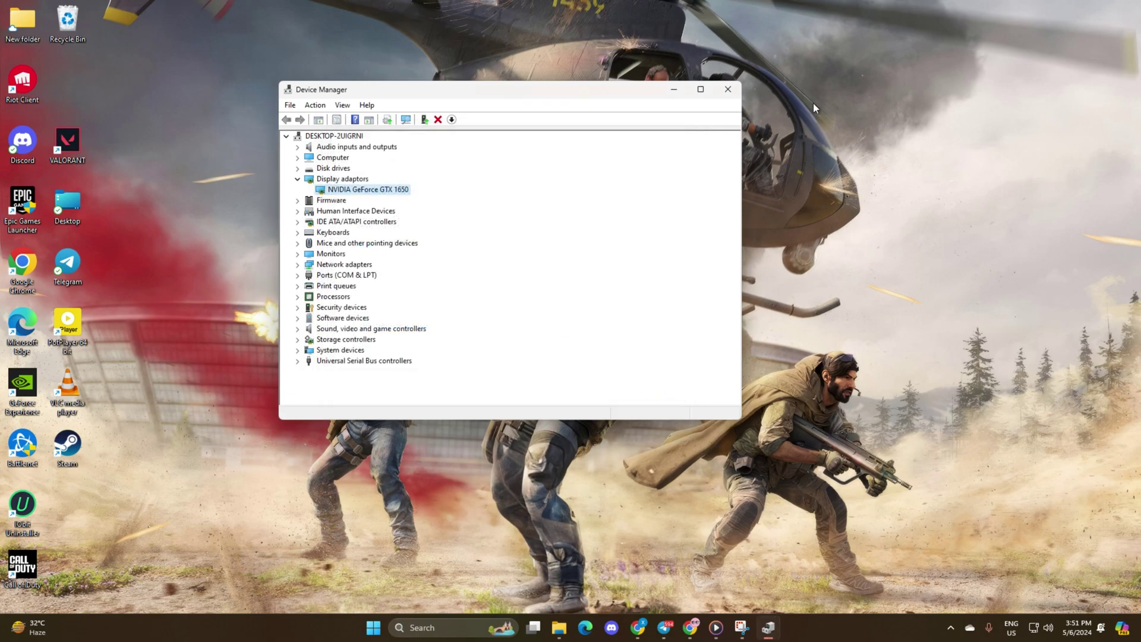
{"action": "left_click", "coordinate": [729, 90]}
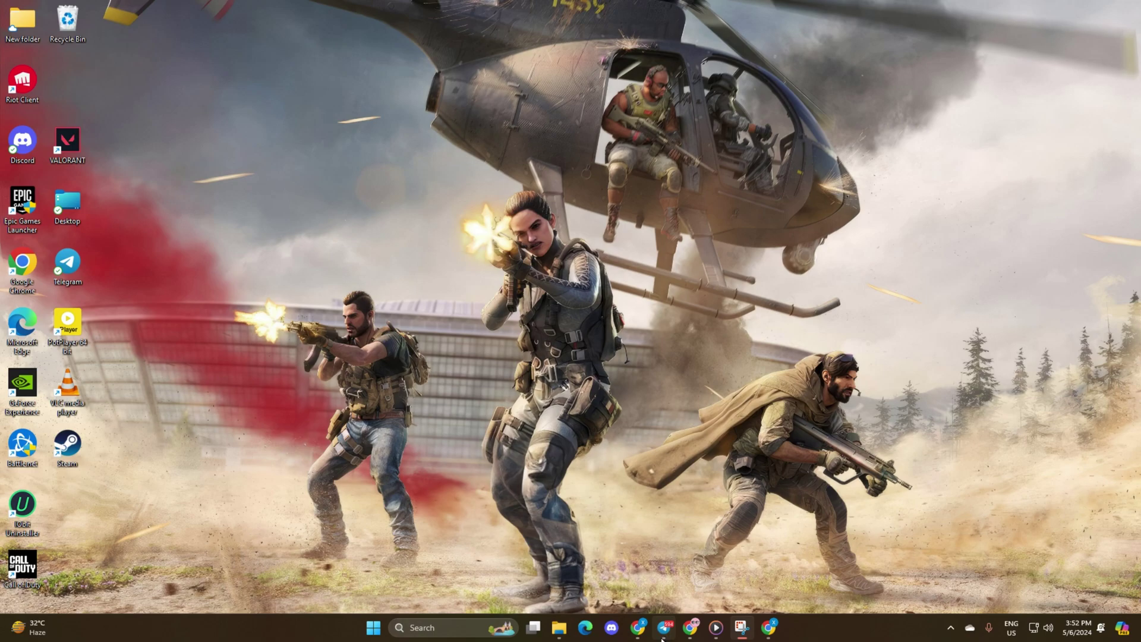
Open NVIDIA Driver Downloads in Chrome and review Product Type (GeForce), Series and Product.
{"action": "left_click", "coordinate": [769, 627]}
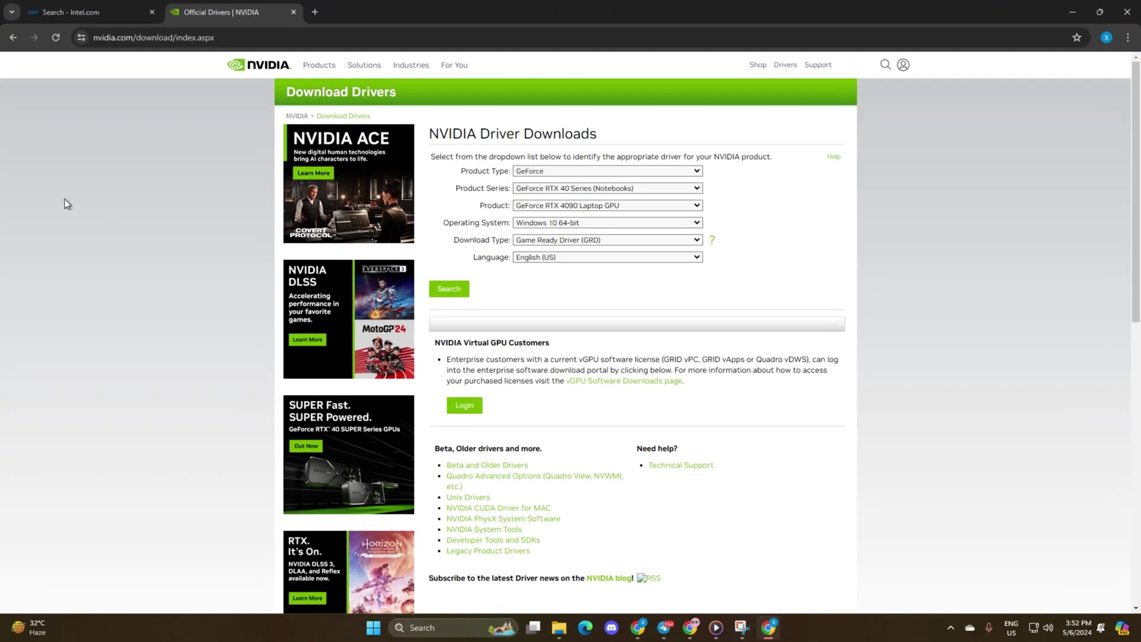
{"action": "scroll", "coordinate": [93, 138], "scroll_direction": "down", "scroll_amount": 2}
{"action": "scroll", "coordinate": [94, 137], "scroll_direction": "up", "scroll_amount": 2}
{"action": "left_click", "coordinate": [568, 174]}
{"action": "left_click", "coordinate": [503, 188]}
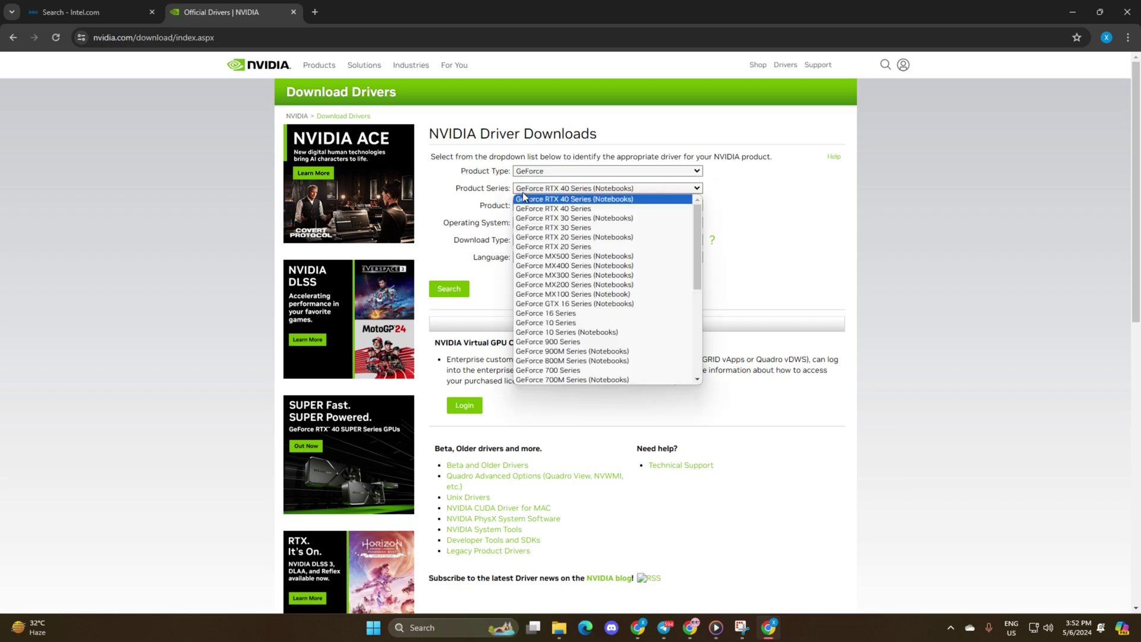
{"action": "left_click", "coordinate": [494, 205]}
{"action": "left_click", "coordinate": [532, 214]}
{"action": "left_click", "coordinate": [448, 224]}
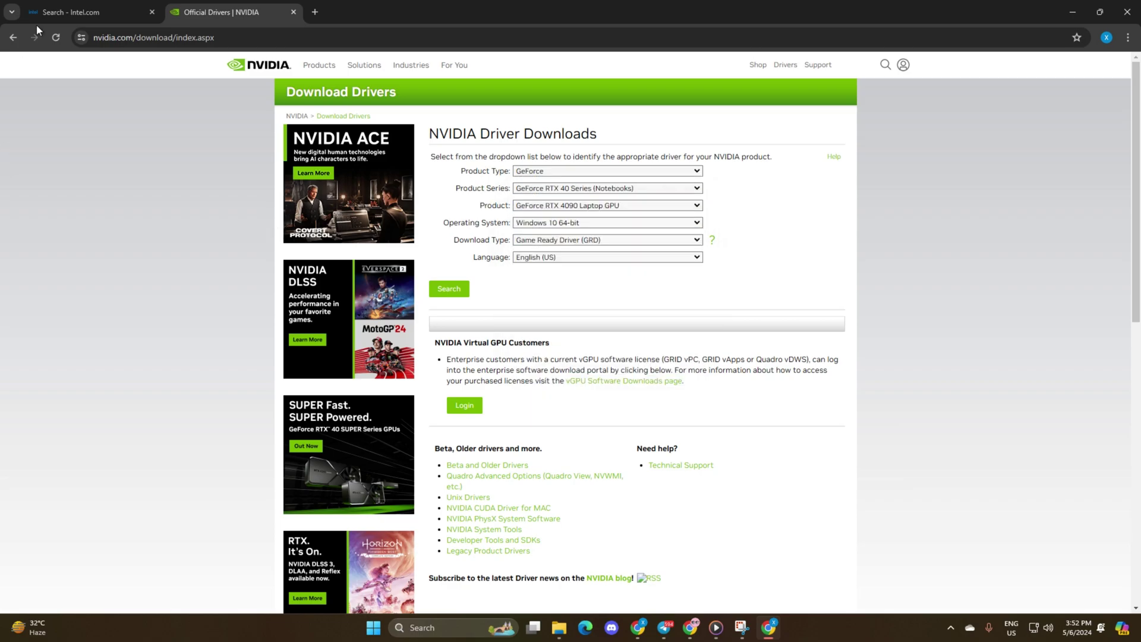
Download the Intel Arc & Iris Xe Graphics Windows driver from Intel's search results.
{"action": "left_click", "coordinate": [72, 12]}
{"action": "scroll", "coordinate": [391, 407], "scroll_direction": "down", "scroll_amount": 3}
{"action": "scroll", "coordinate": [391, 408], "scroll_direction": "up", "scroll_amount": 2}
{"action": "scroll", "coordinate": [391, 408], "scroll_direction": "up", "scroll_amount": 1}
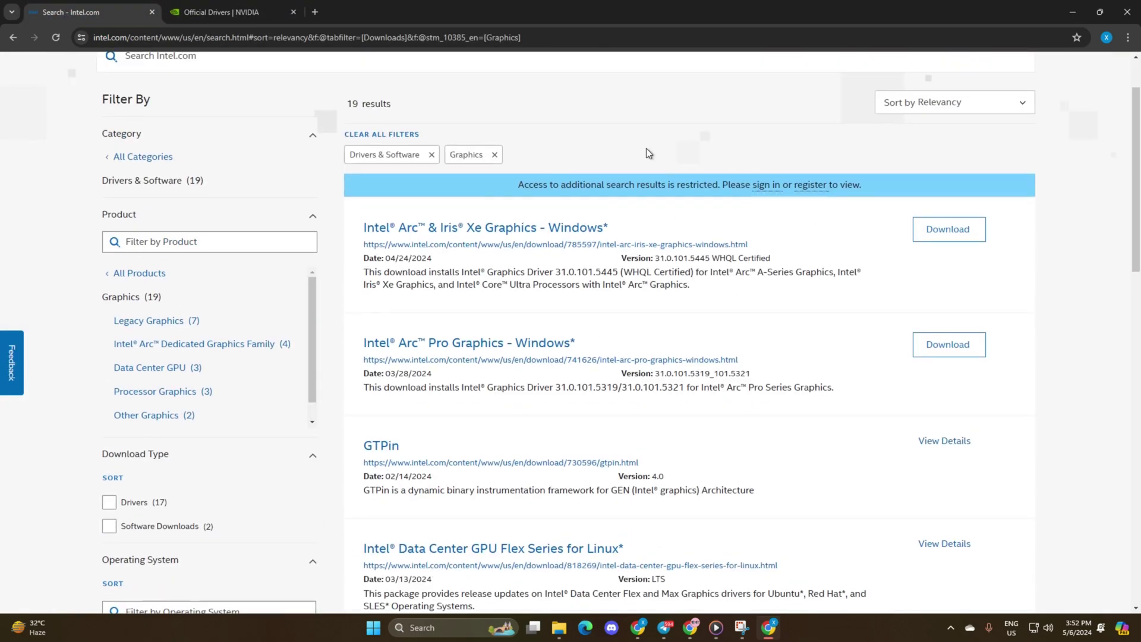
{"action": "left_click", "coordinate": [952, 236]}
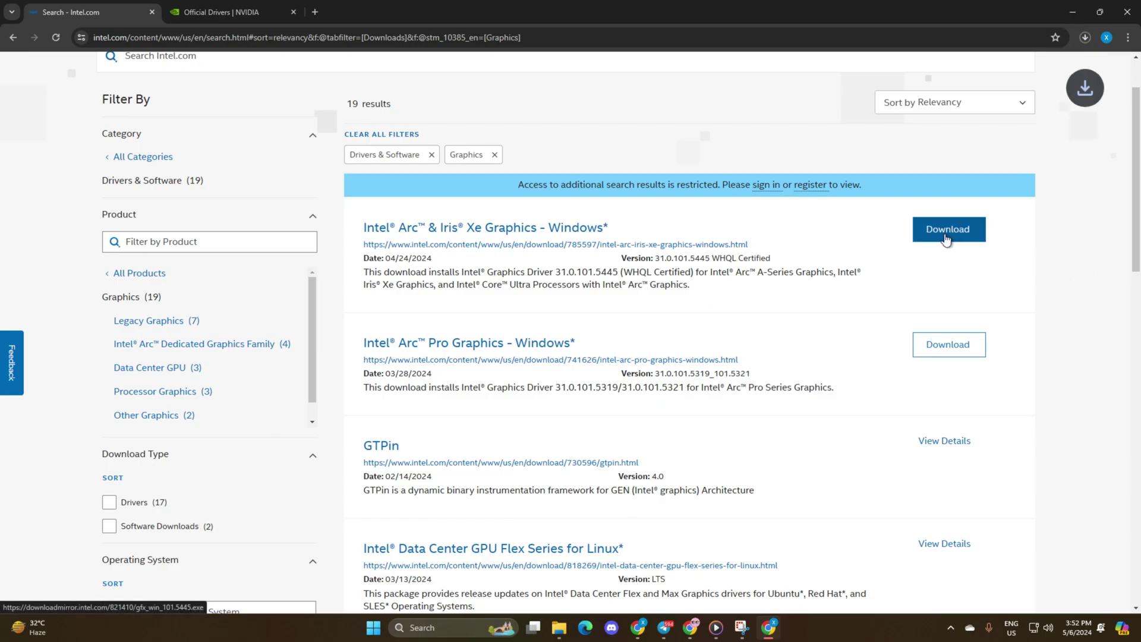